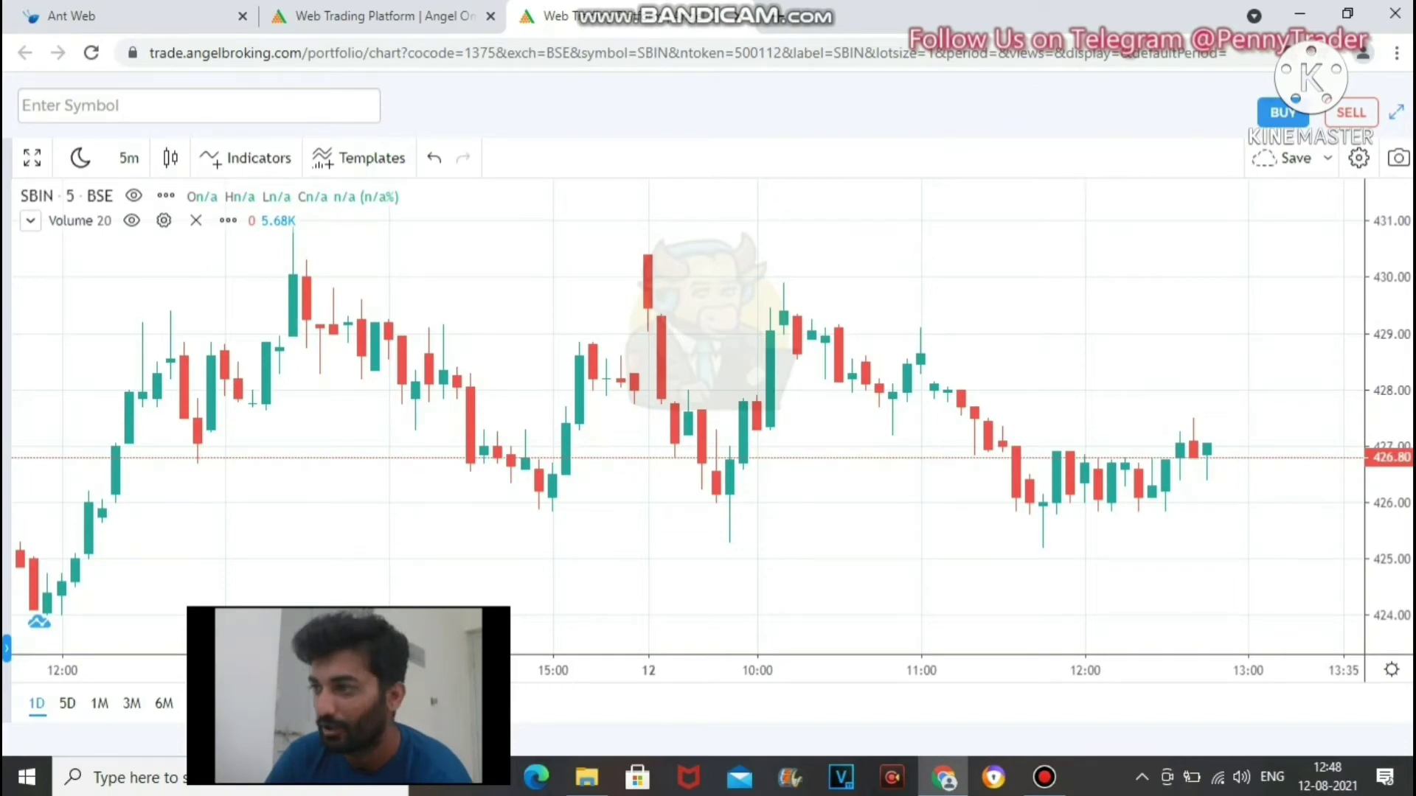
Step: Start a BSE buy order for SBIN-A from its price chart
left_click(1282, 112)
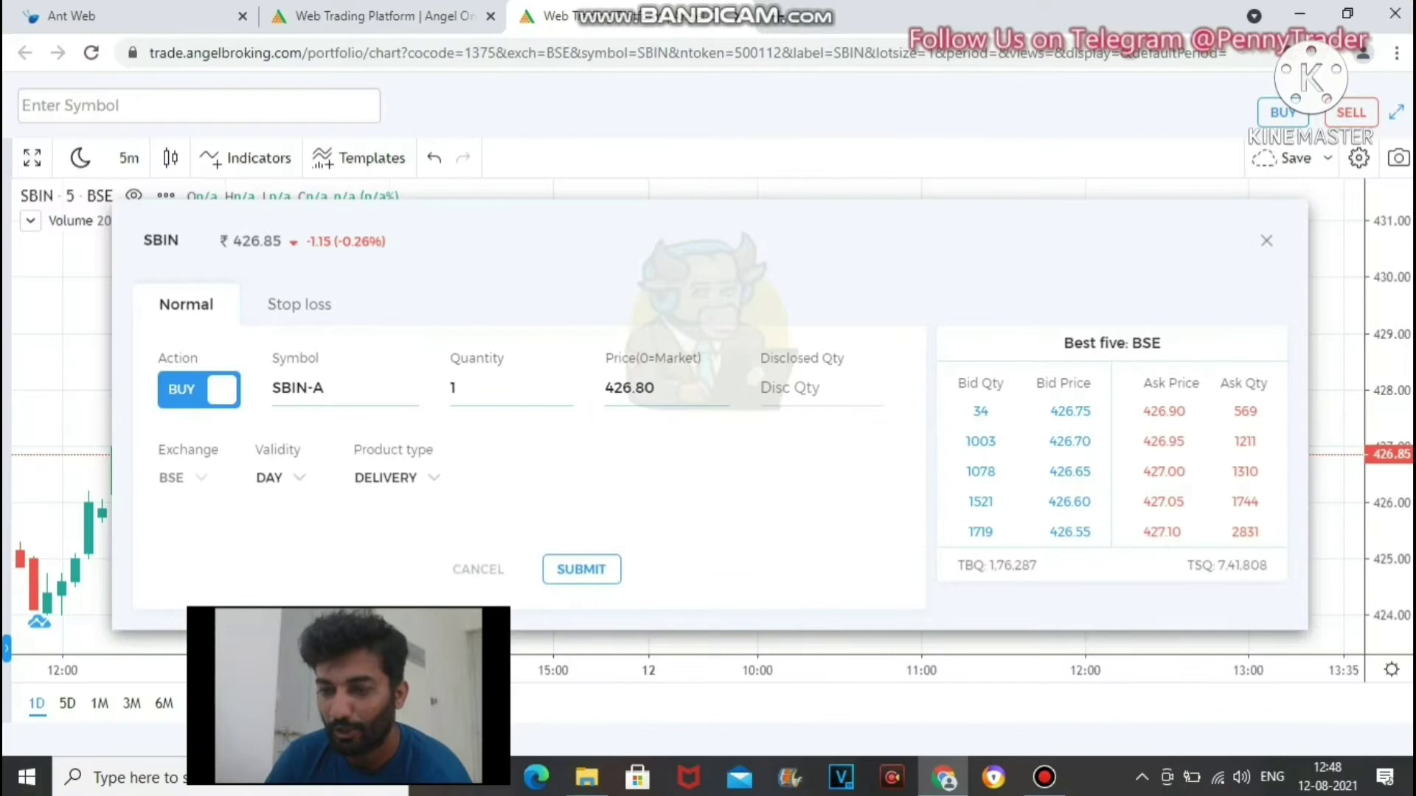
Step: Buy 1 SBIN share on BSE as an INTRADAY market order (price 0) and confirm it
left_click(395, 478)
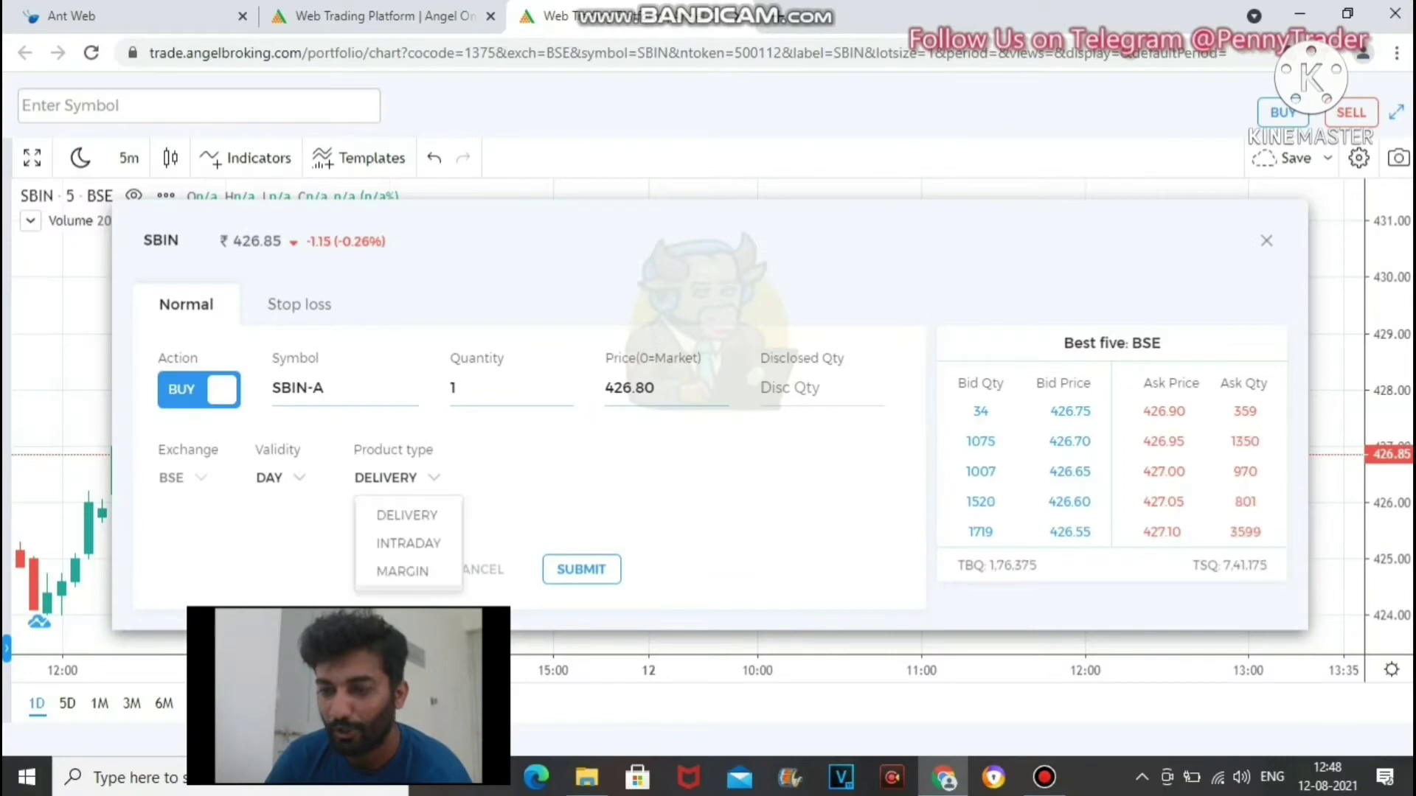
left_click(402, 543)
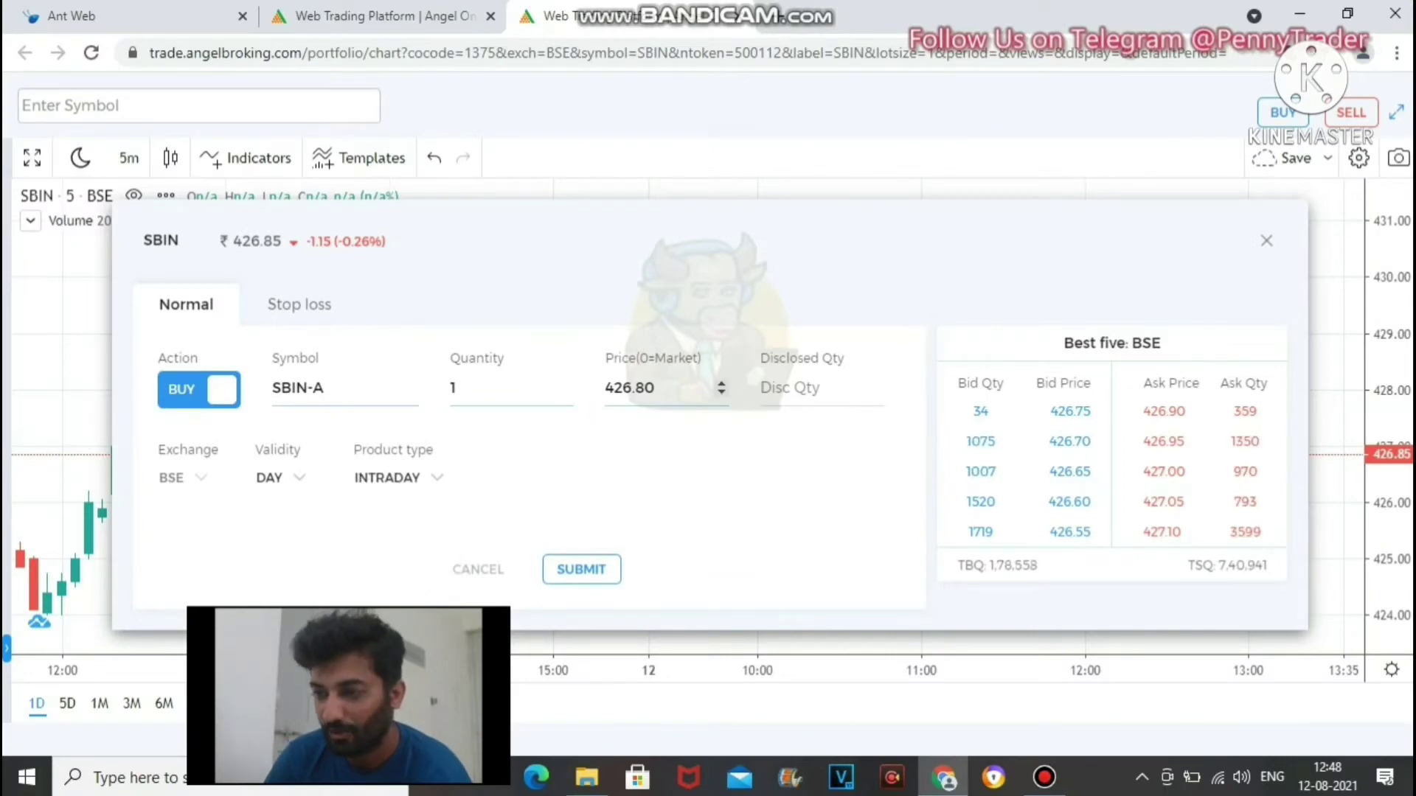
left_click(654, 388)
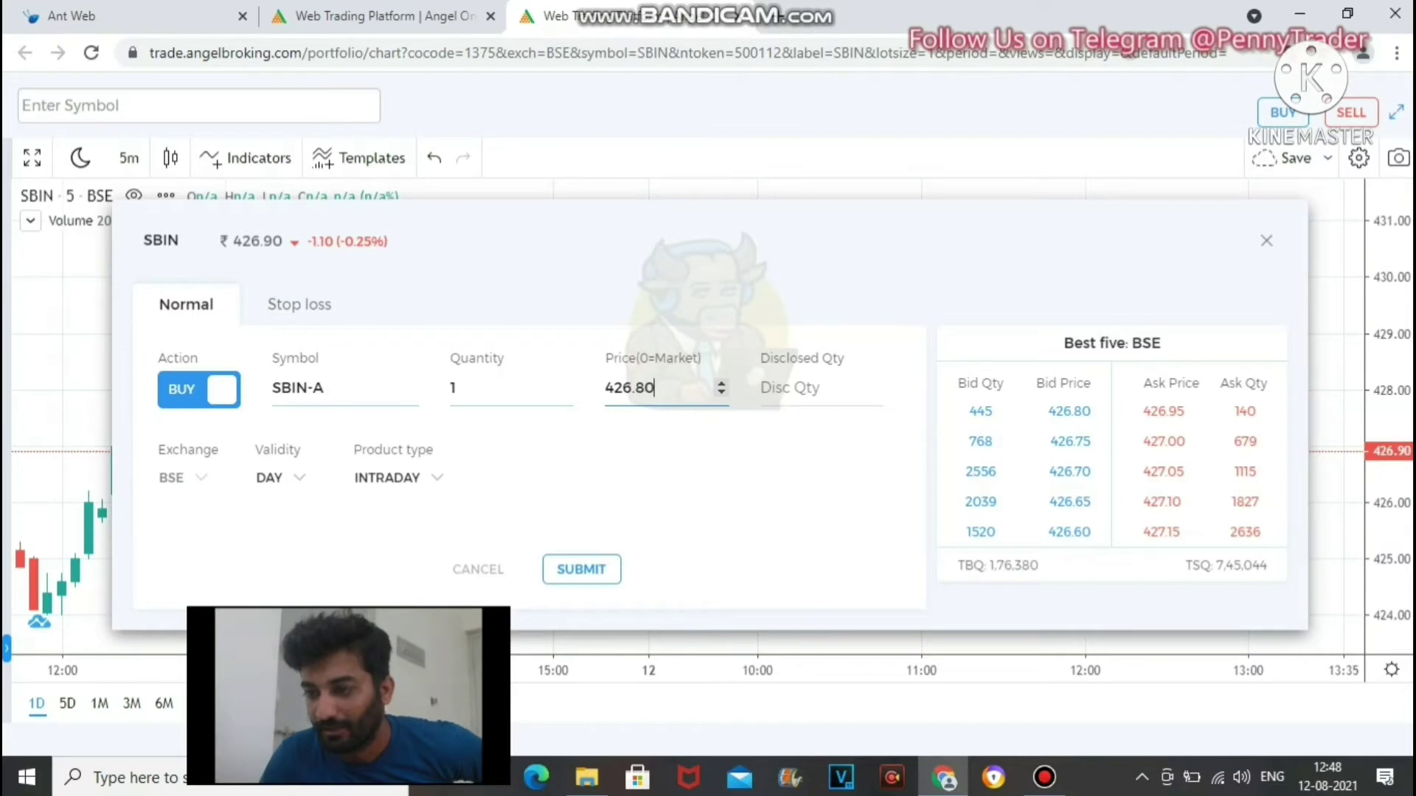
key("BackSpace")
key("BackSpace")
key("BackSpace")
key("BackSpace")
key("BackSpace")
key("BackSpace")
type("0")
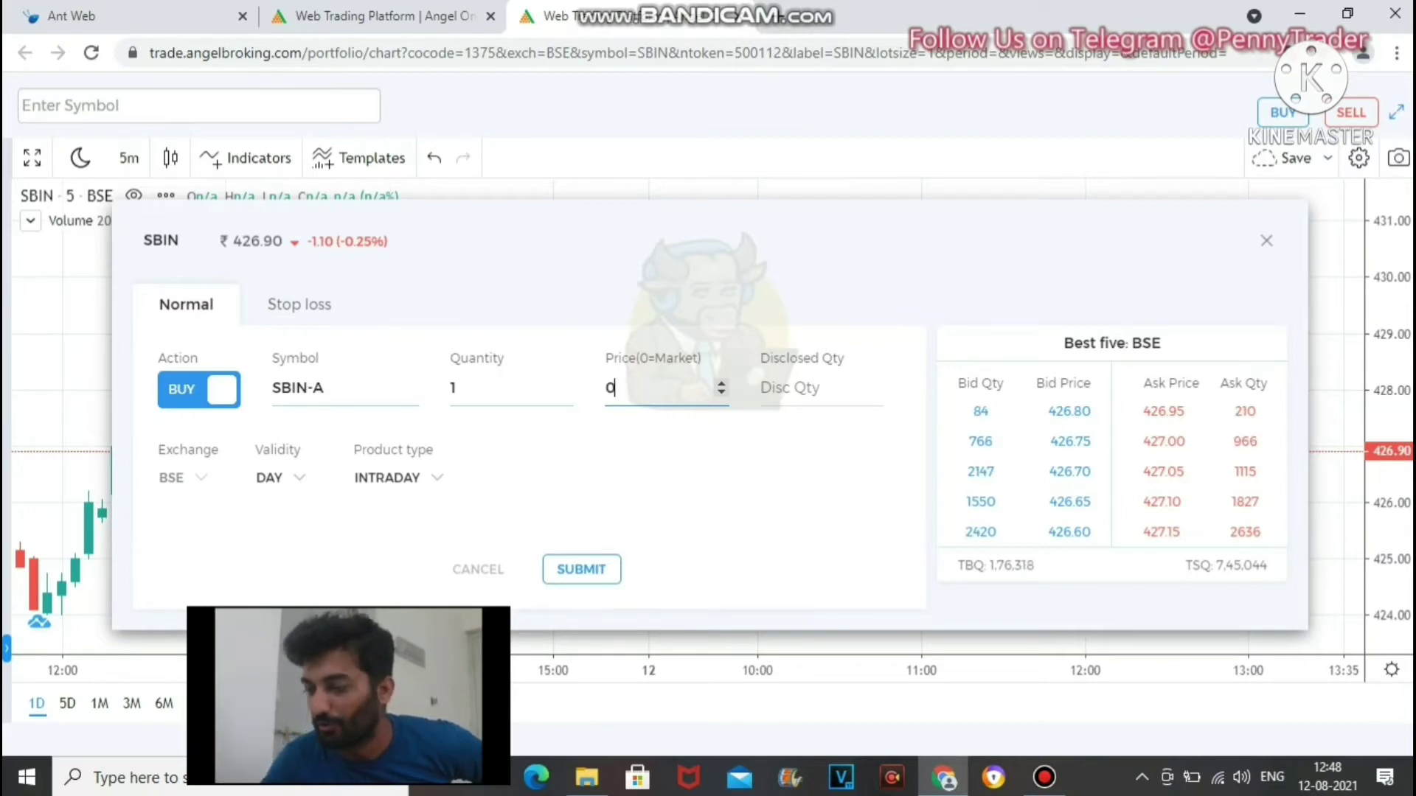
key("Return")
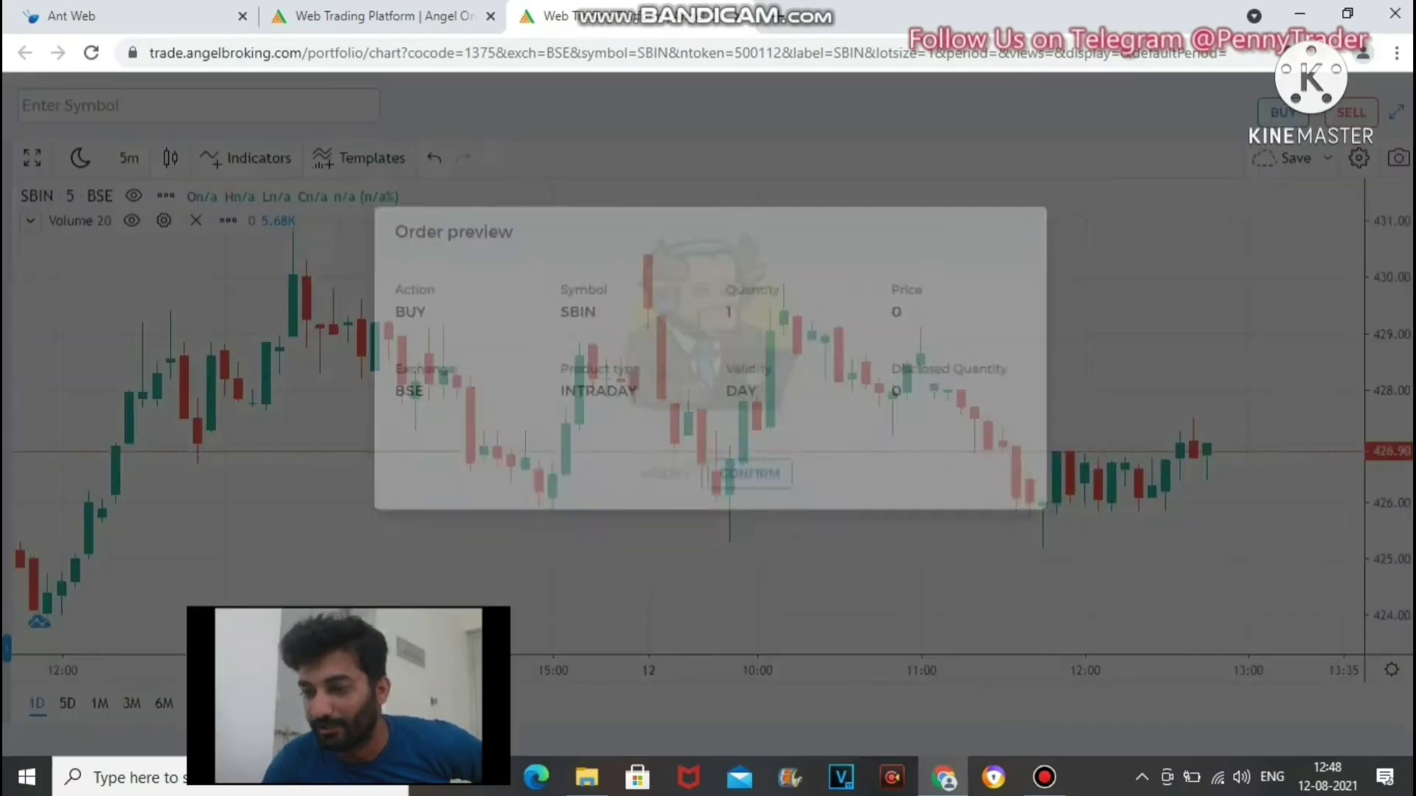
left_click(732, 534)
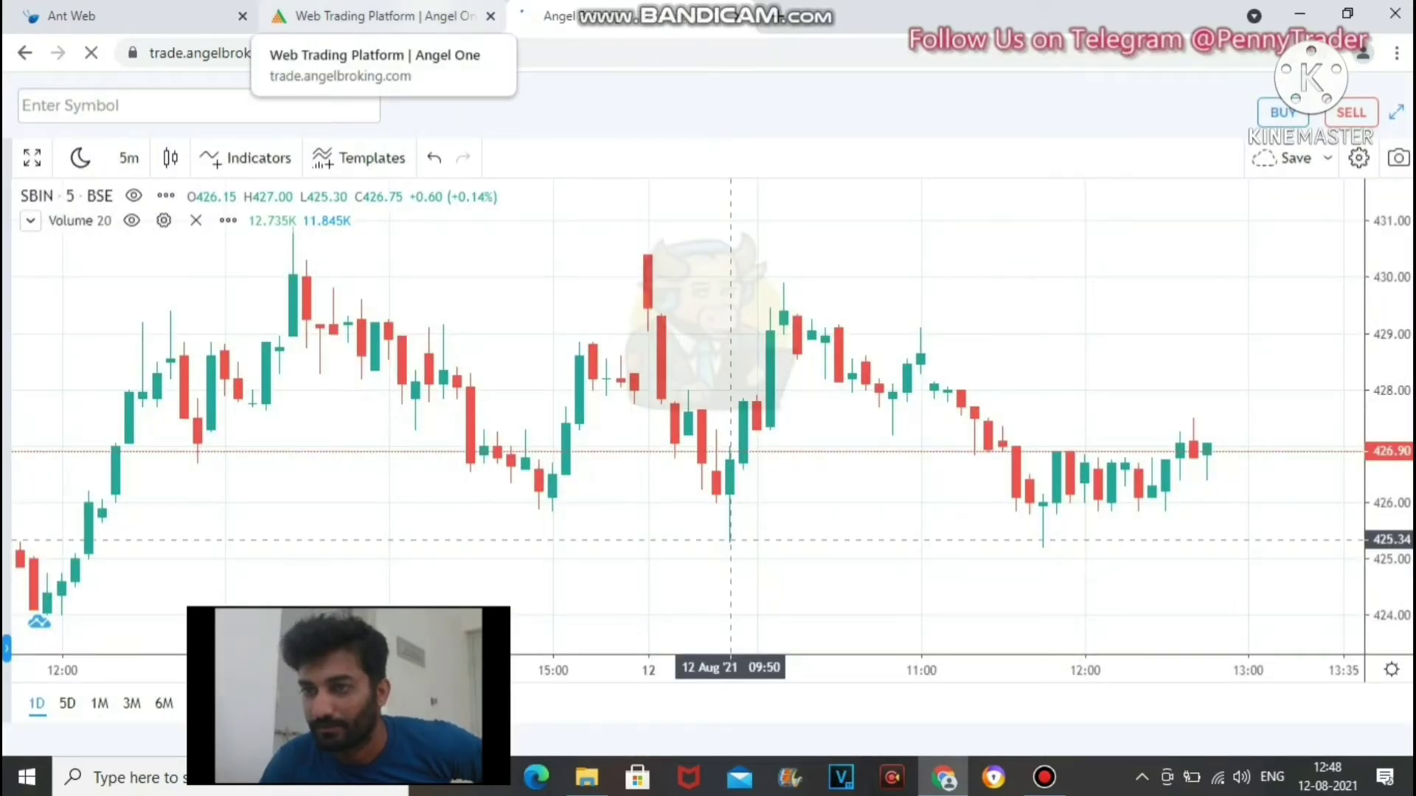
Step: Switch to the other Angel One tab to view the SBIN intraday position at 426.90 average
left_click(369, 17)
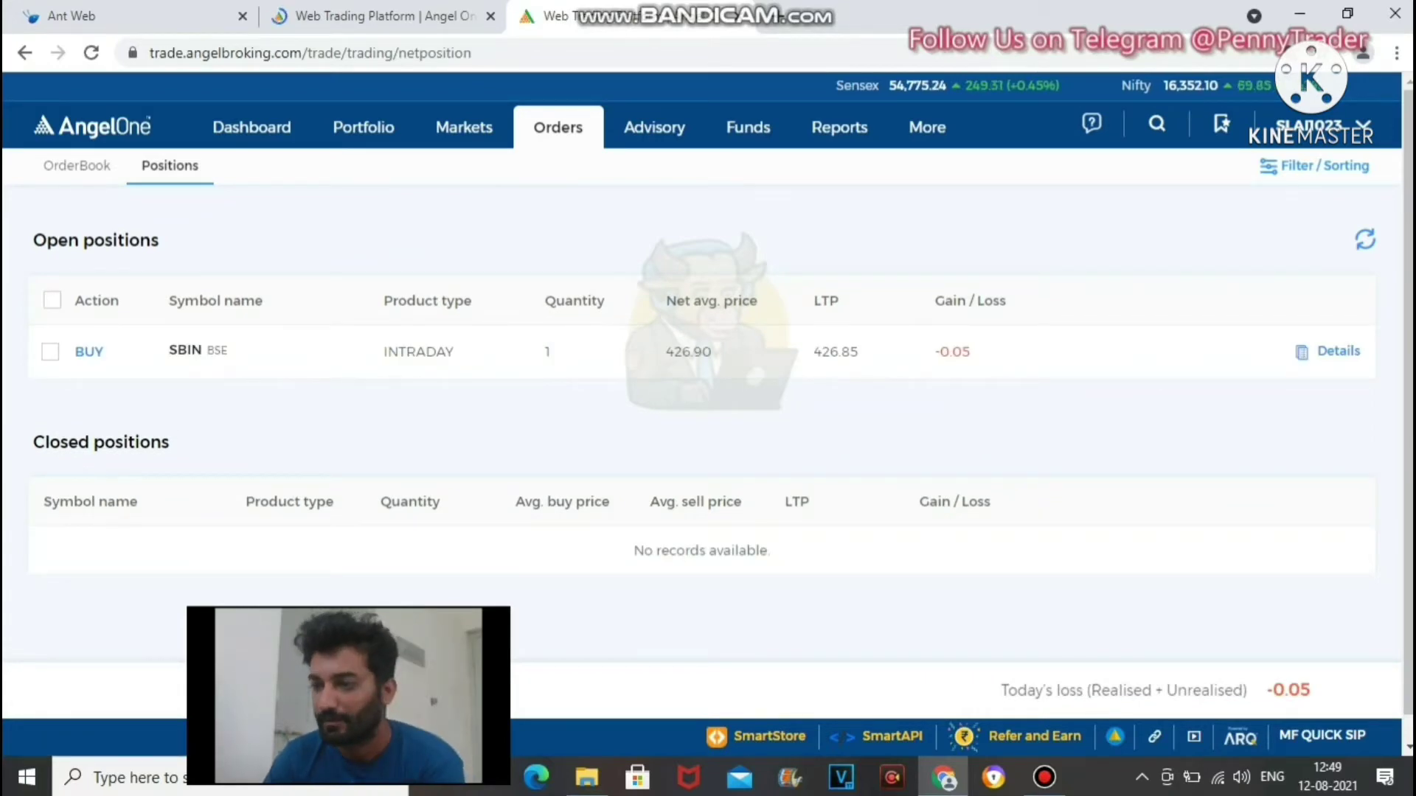
mouse_move(958, 351)
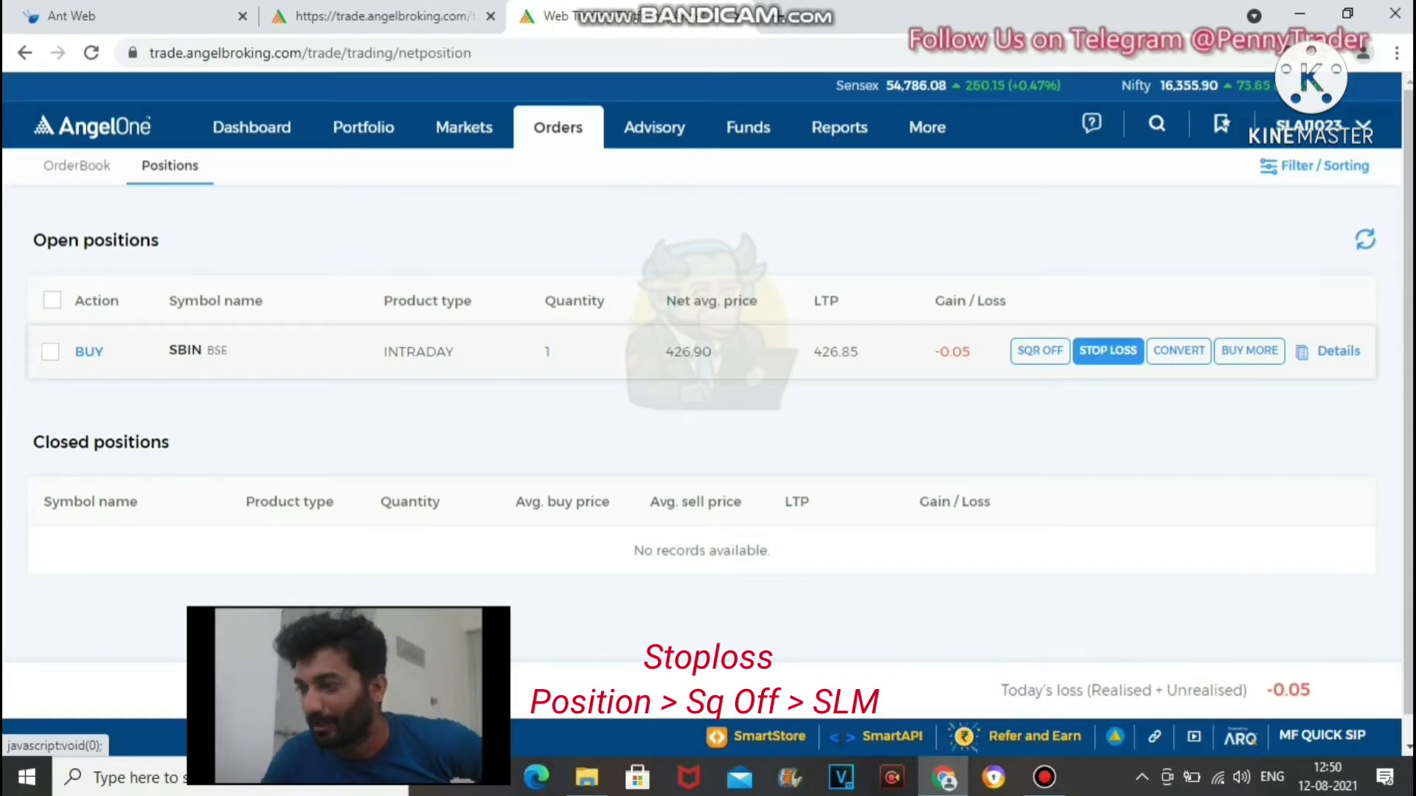
Step: Place a 1-share SBIN SL-limit sell with trigger 424.50 and limit price 424.00
left_click(1107, 351)
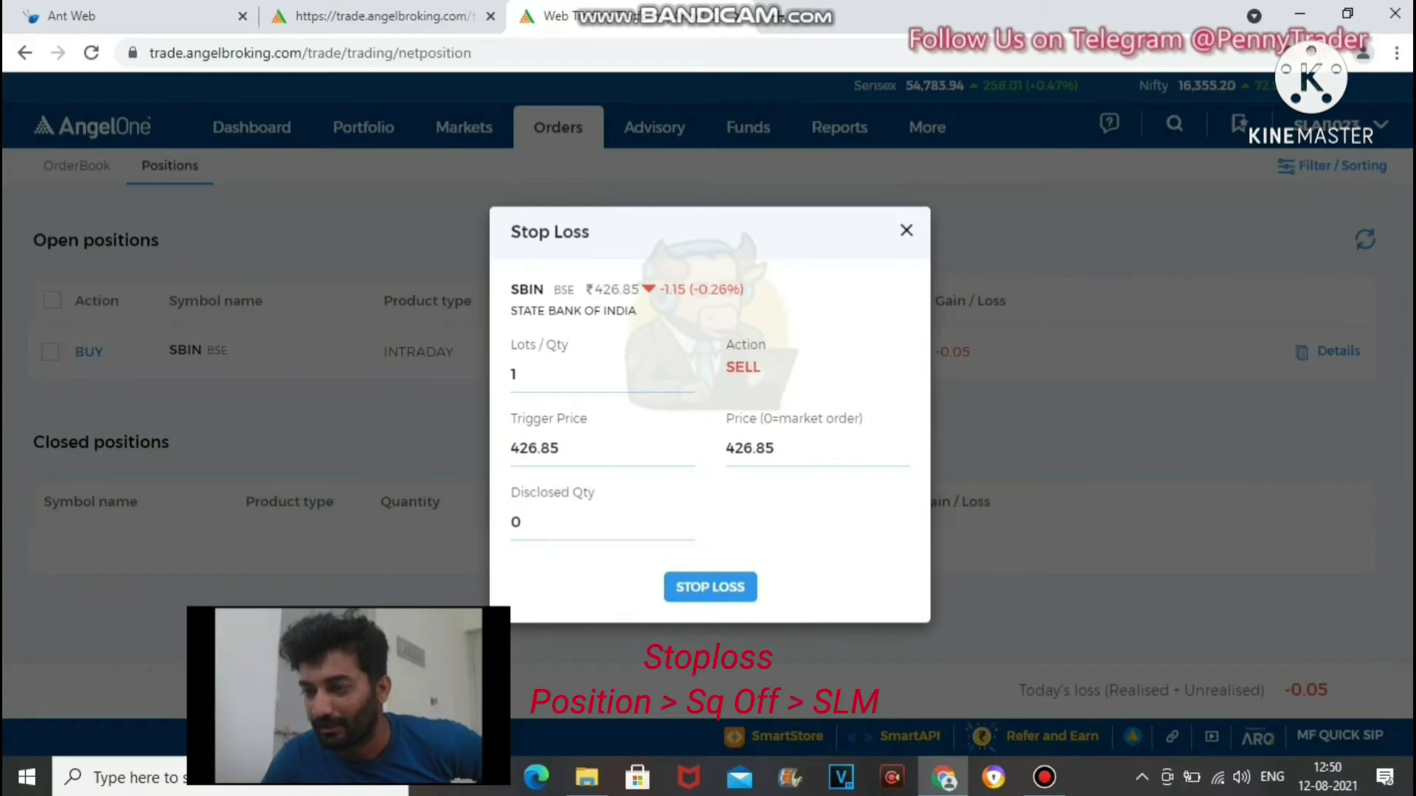
left_click(560, 447)
key("ctrl+a")
key("BackSpace")
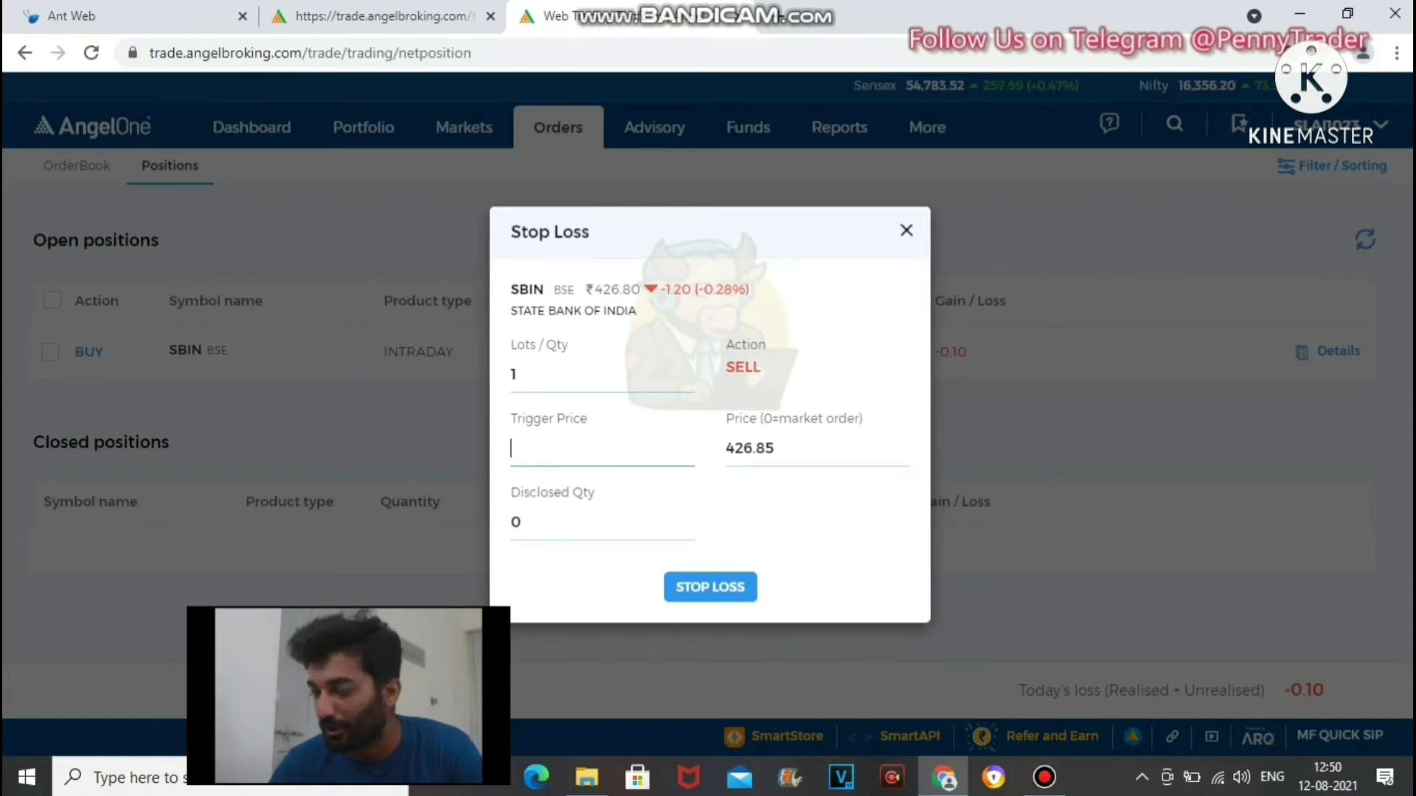
type("242")
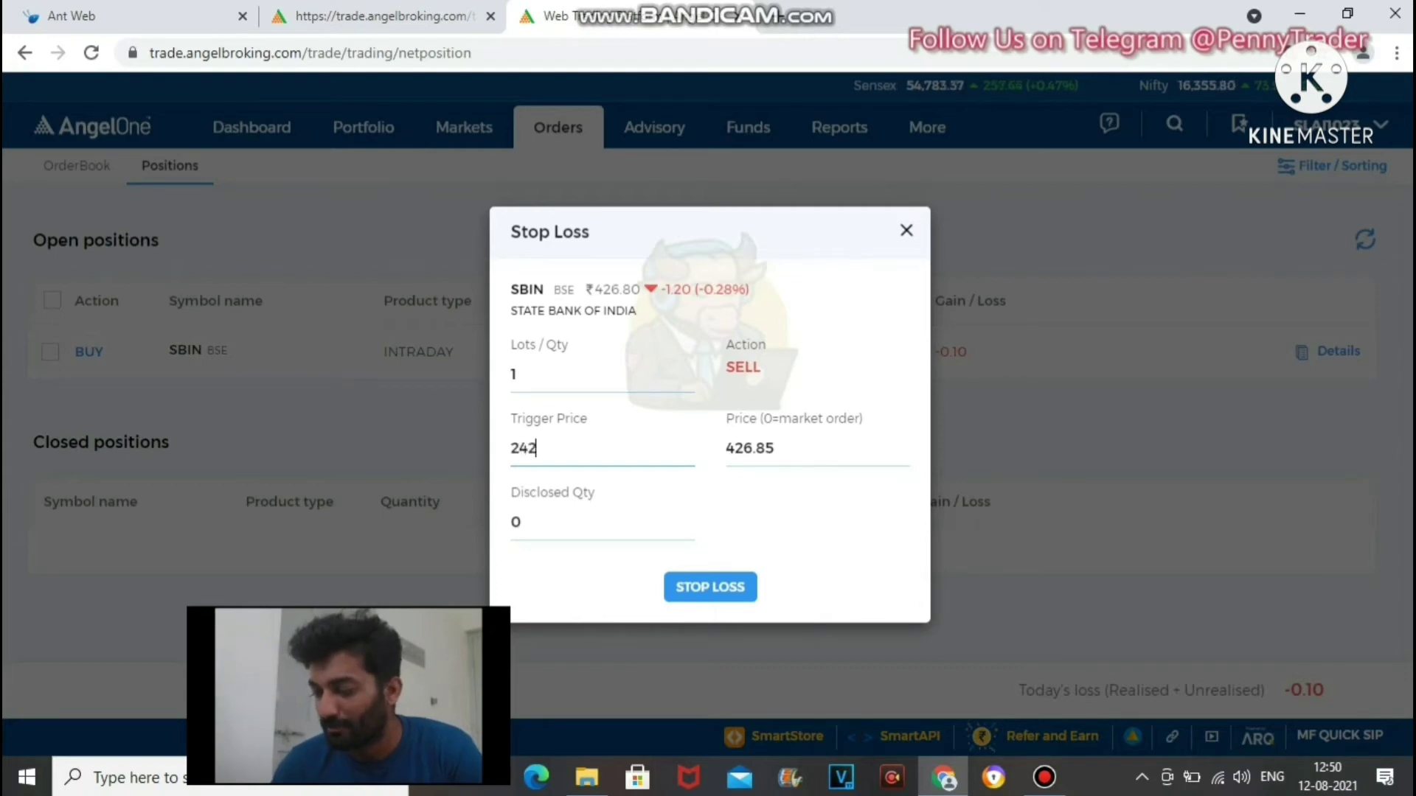
key("BackSpace")
key("BackSpace")
key("BackSpace")
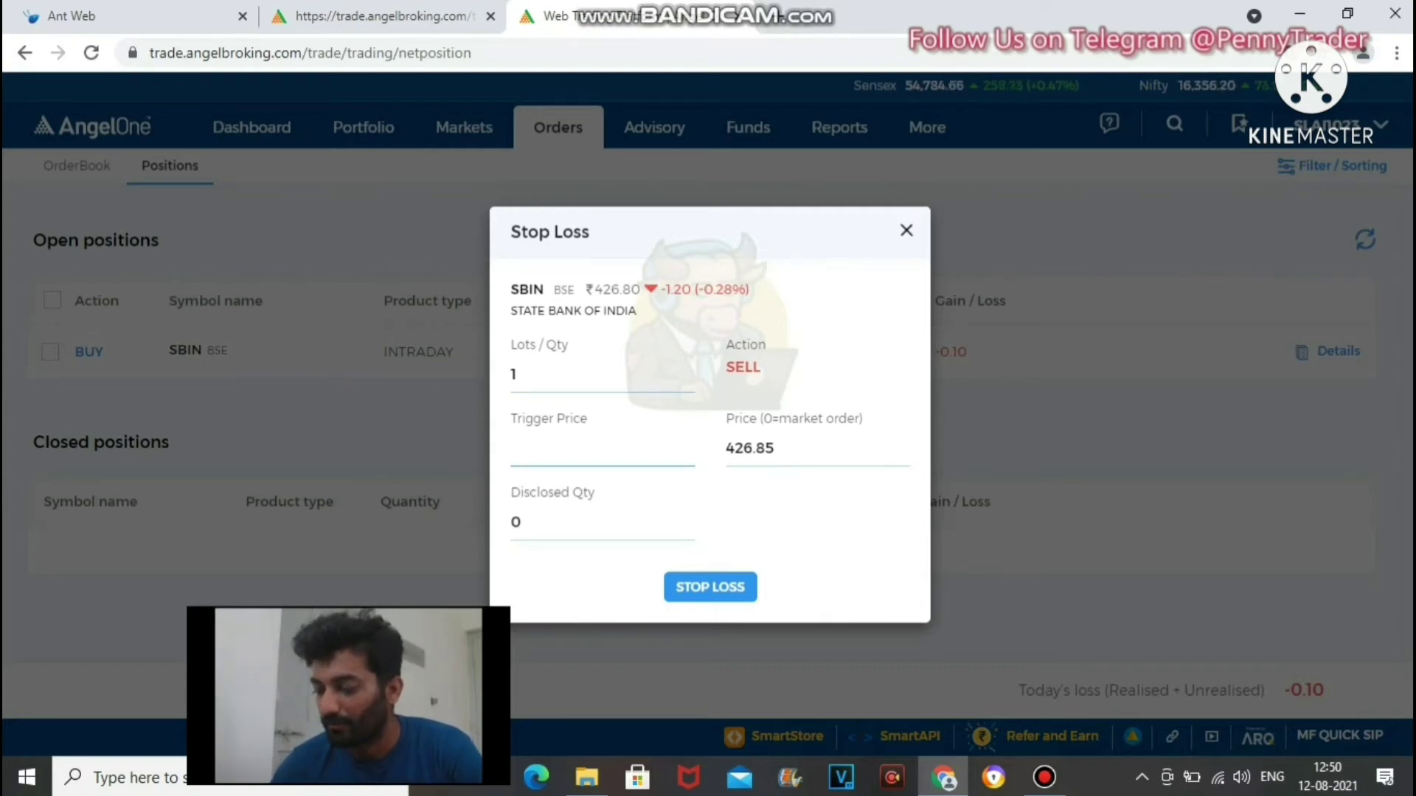
type("424.5")
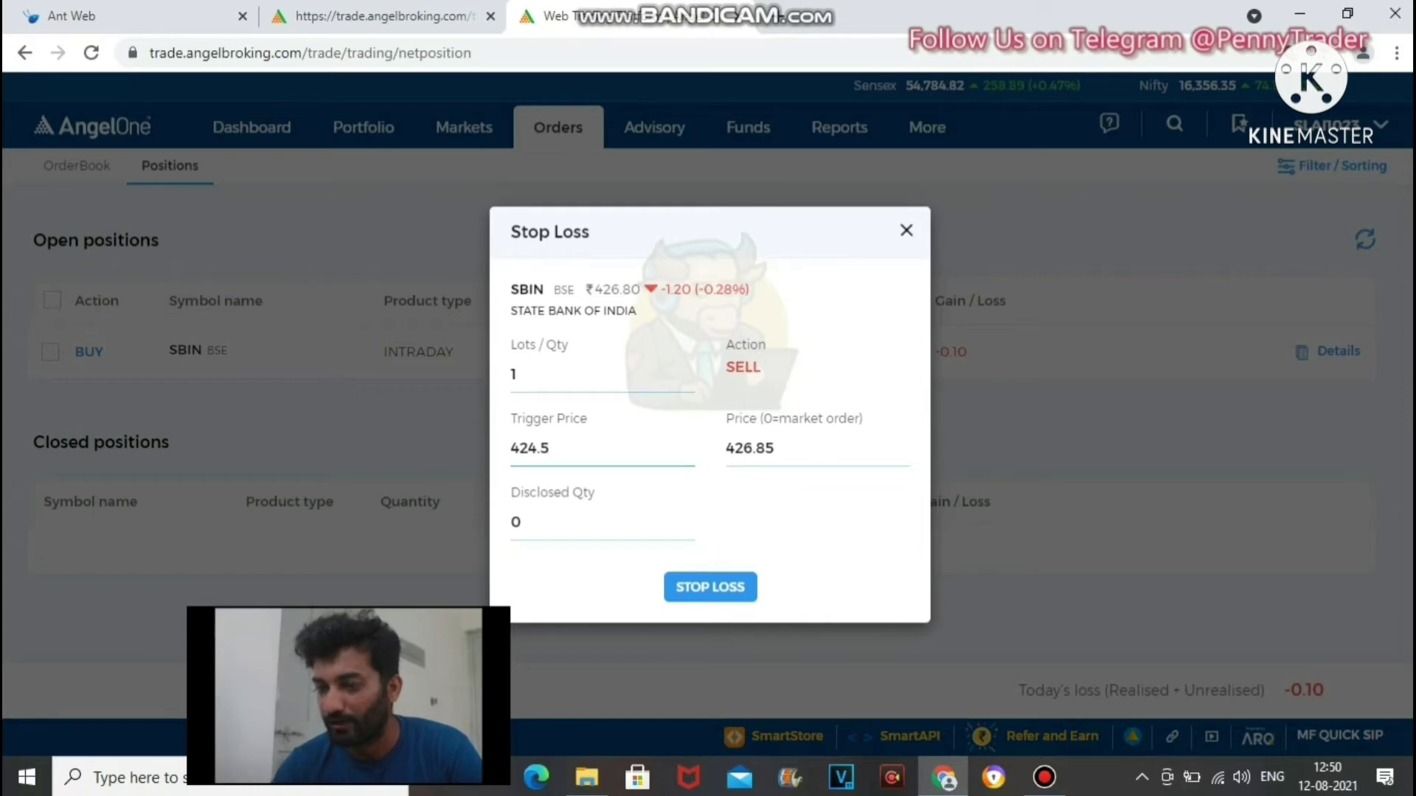
key("Return")
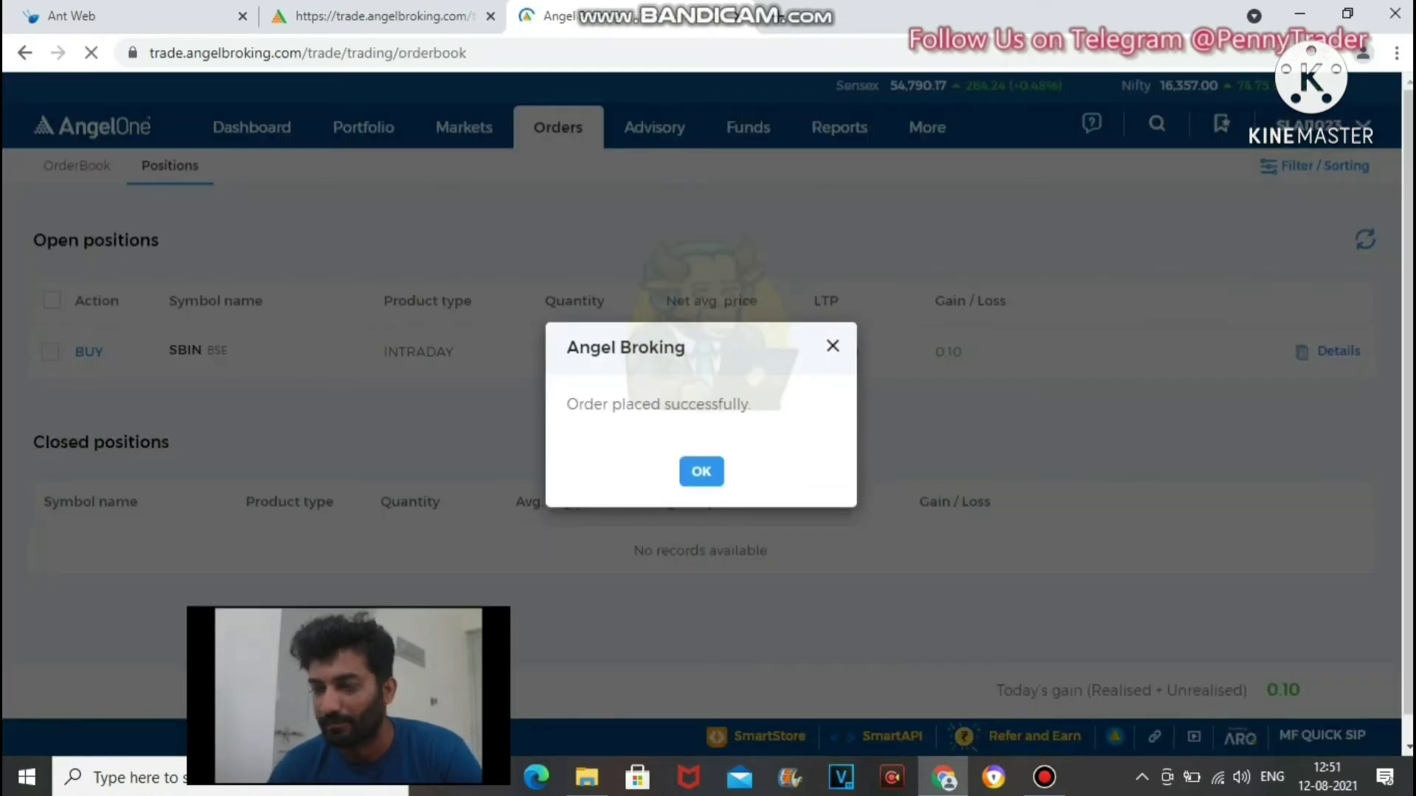
key("Return")
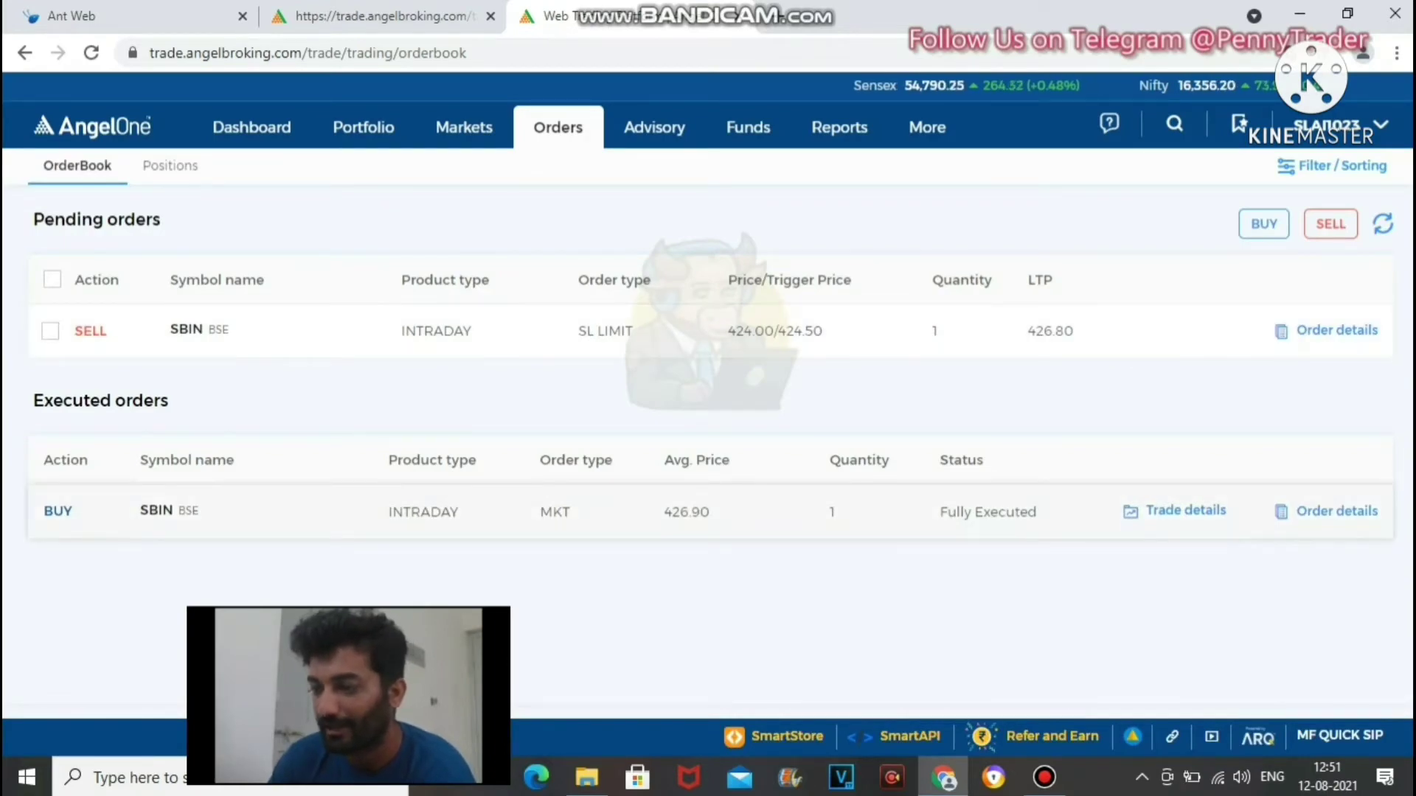
Step: Open a square-off sell for the 1 SBIN share and clear its pre-filled 426.80 price
left_click(169, 165)
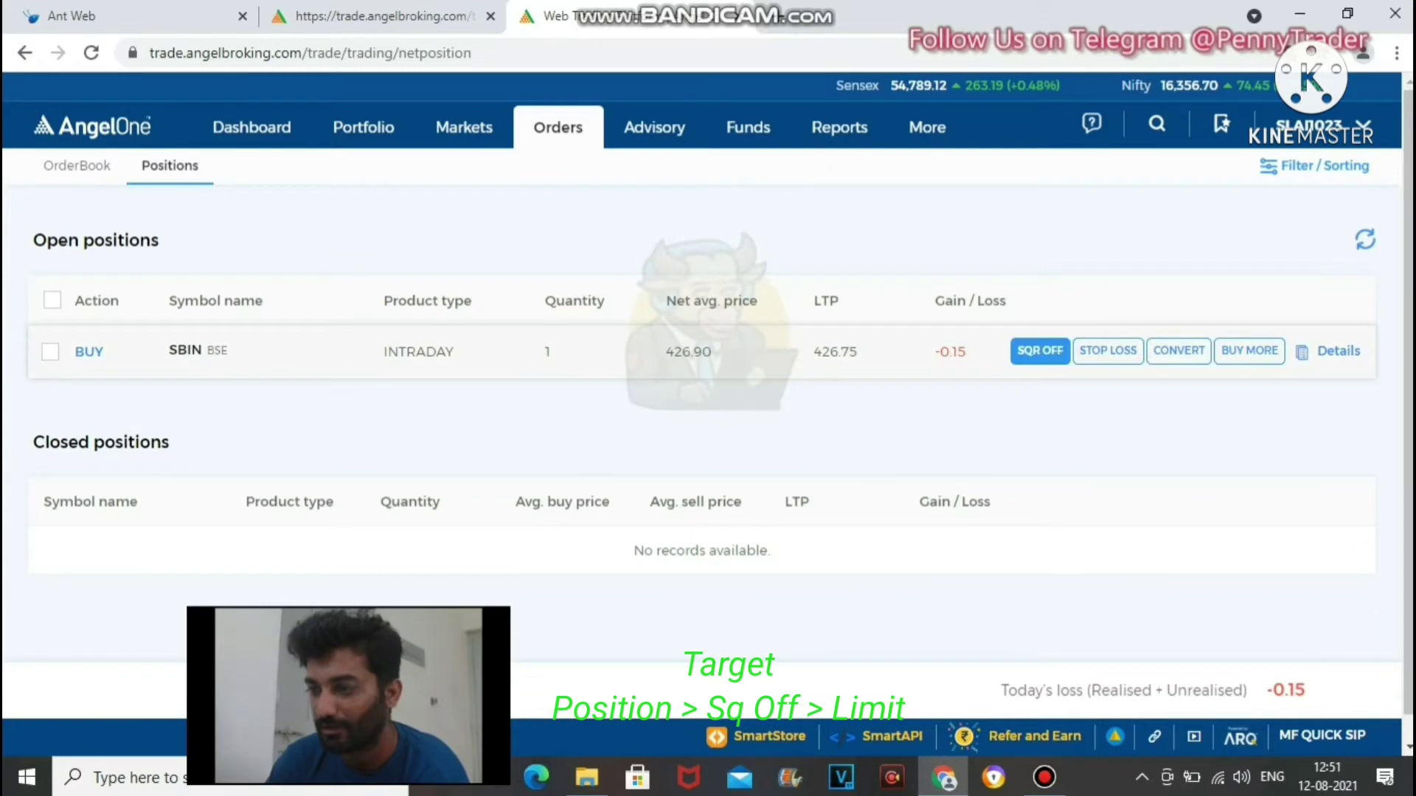
left_click(1040, 351)
key("BackSpace")
key("BackSpace")
key("BackSpace")
key("BackSpace")
key("BackSpace")
key("BackSpace")
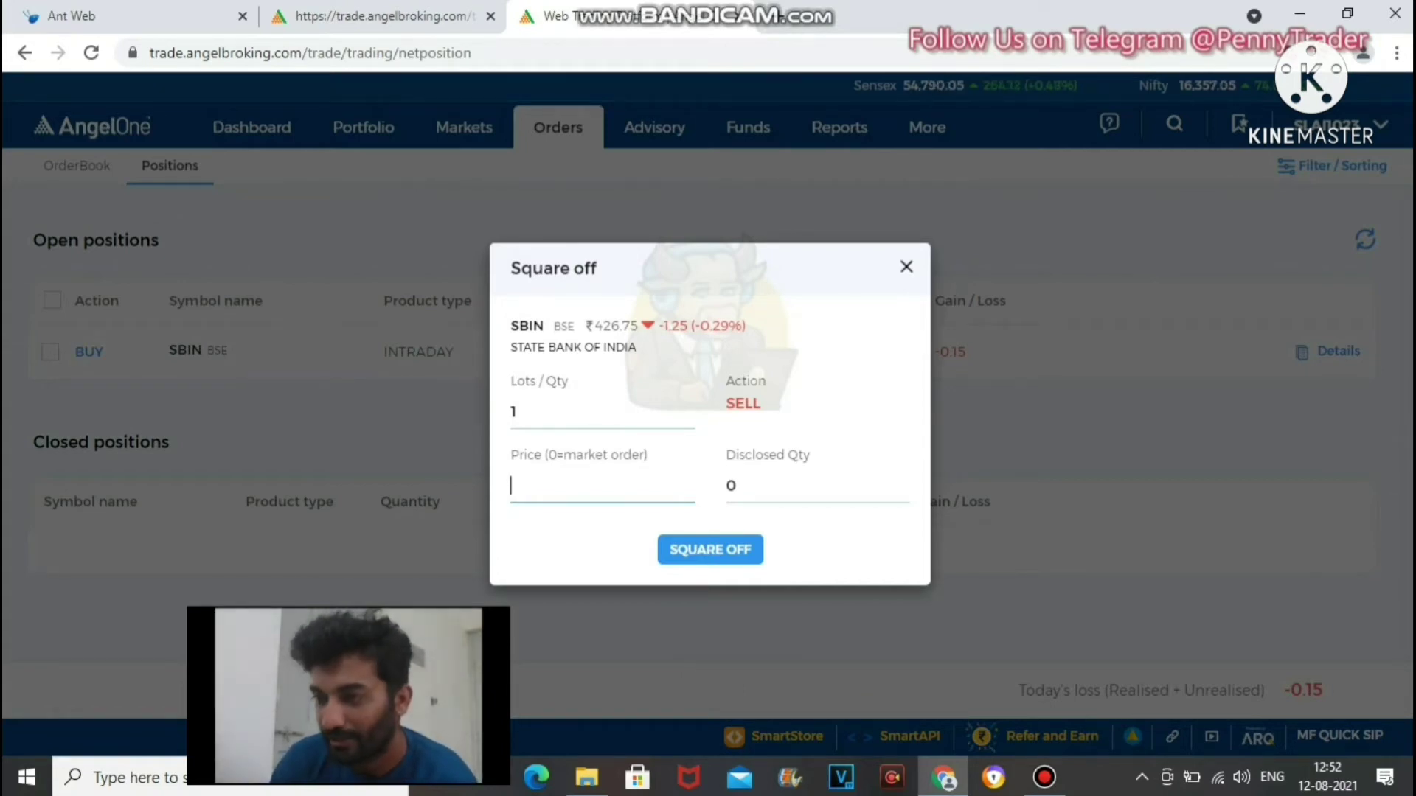
Step: Place the square-off as a 428.50 limit target sell for the SBIN share
type("428.5")
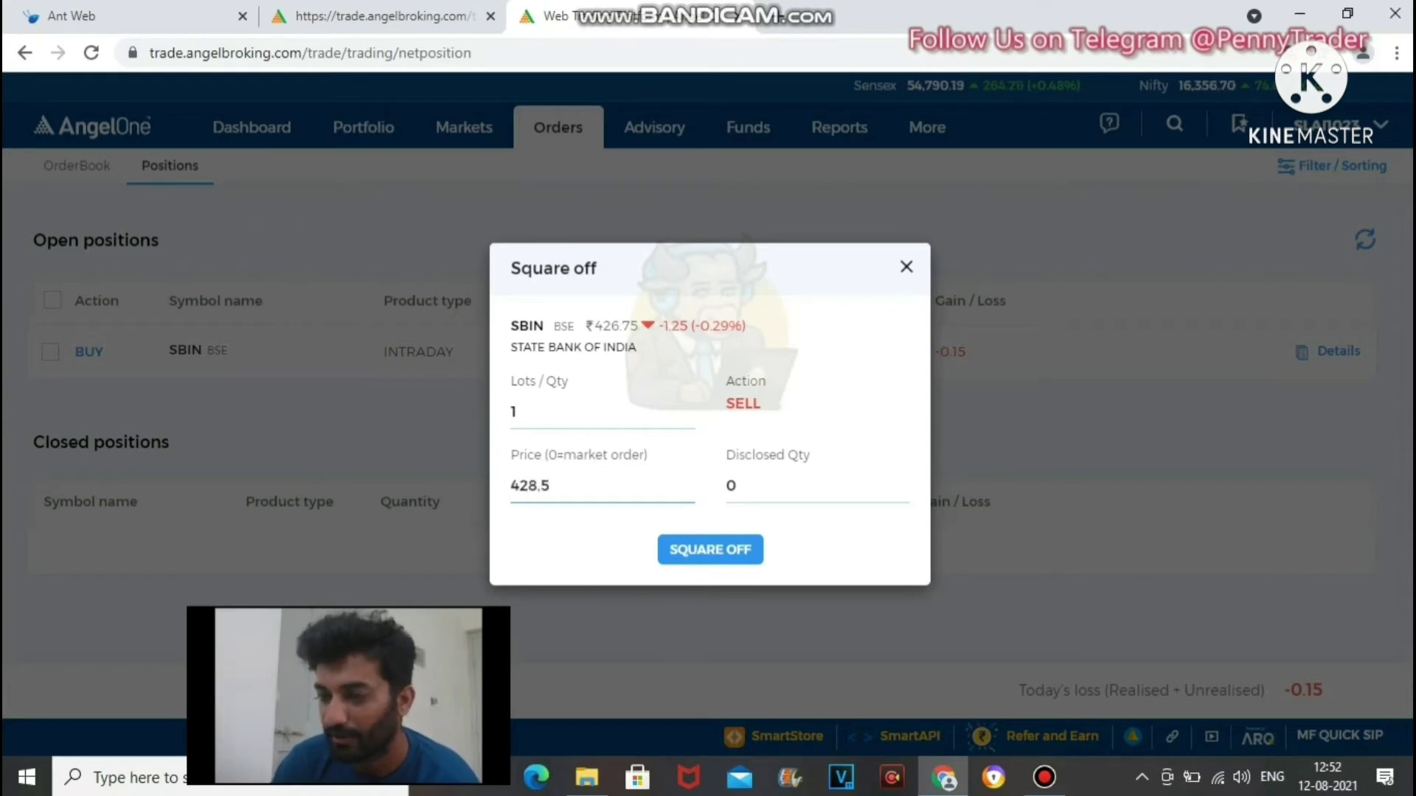
key("Return")
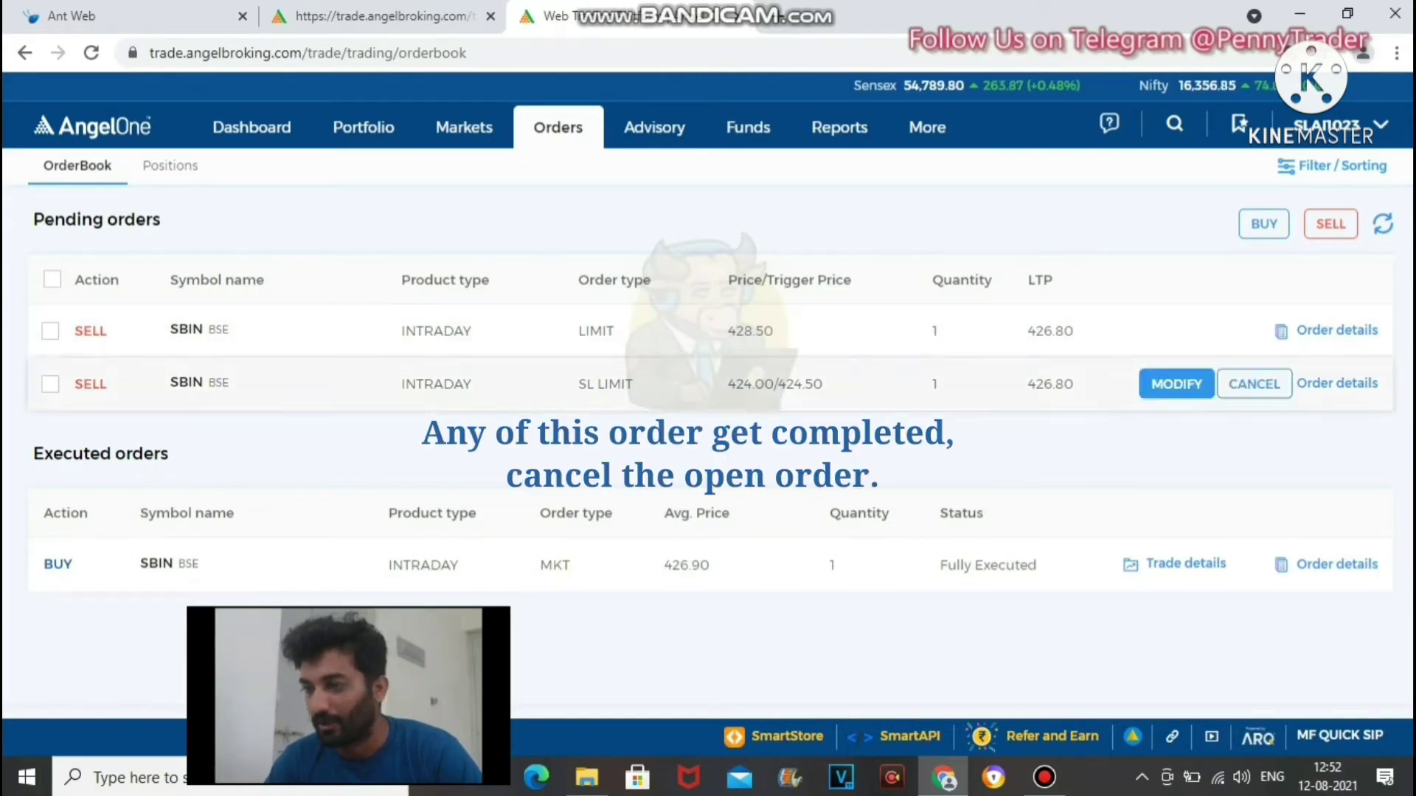
Step: Reload the order book and modify the SBIN SL-limit trigger from 424.5 to 425.5
key("F5")
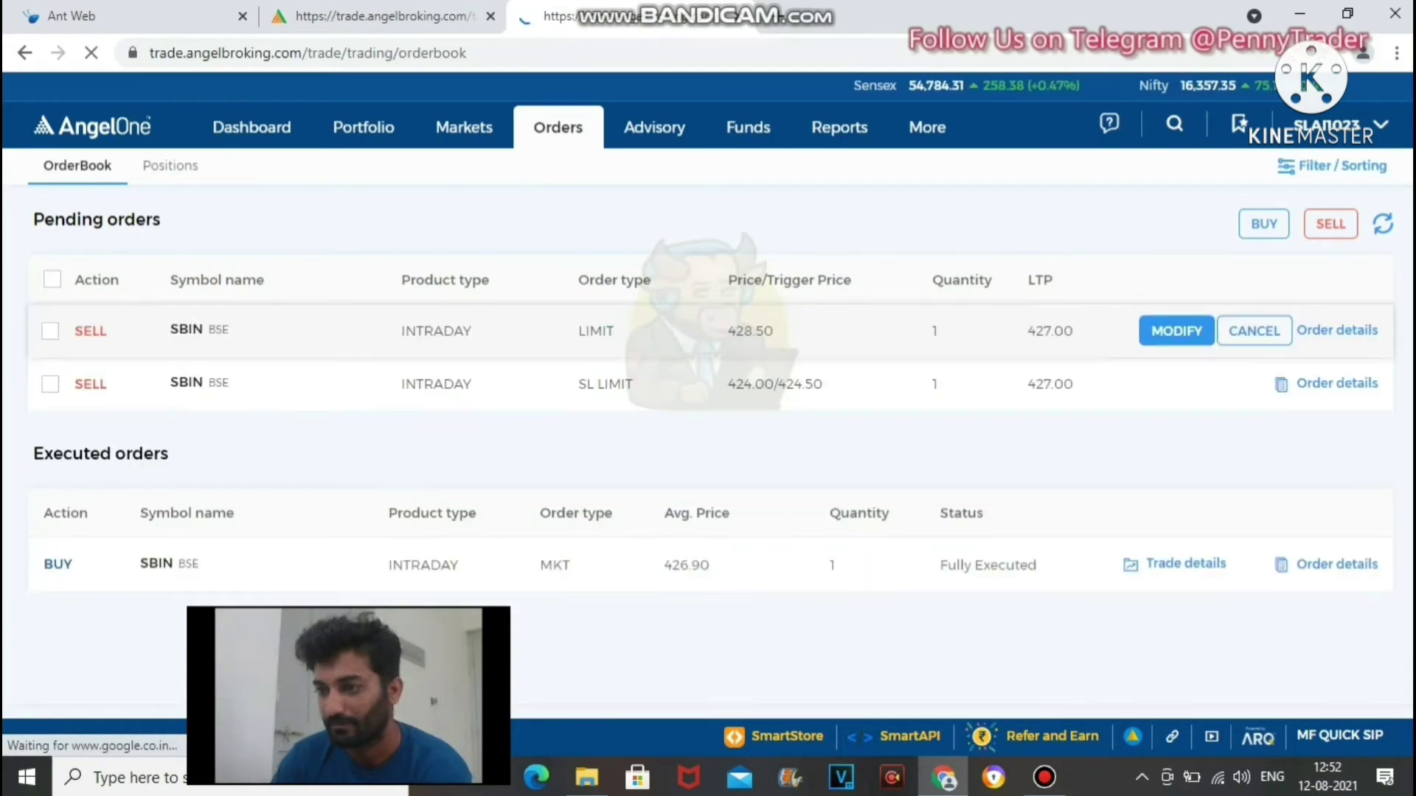
left_click(1176, 384)
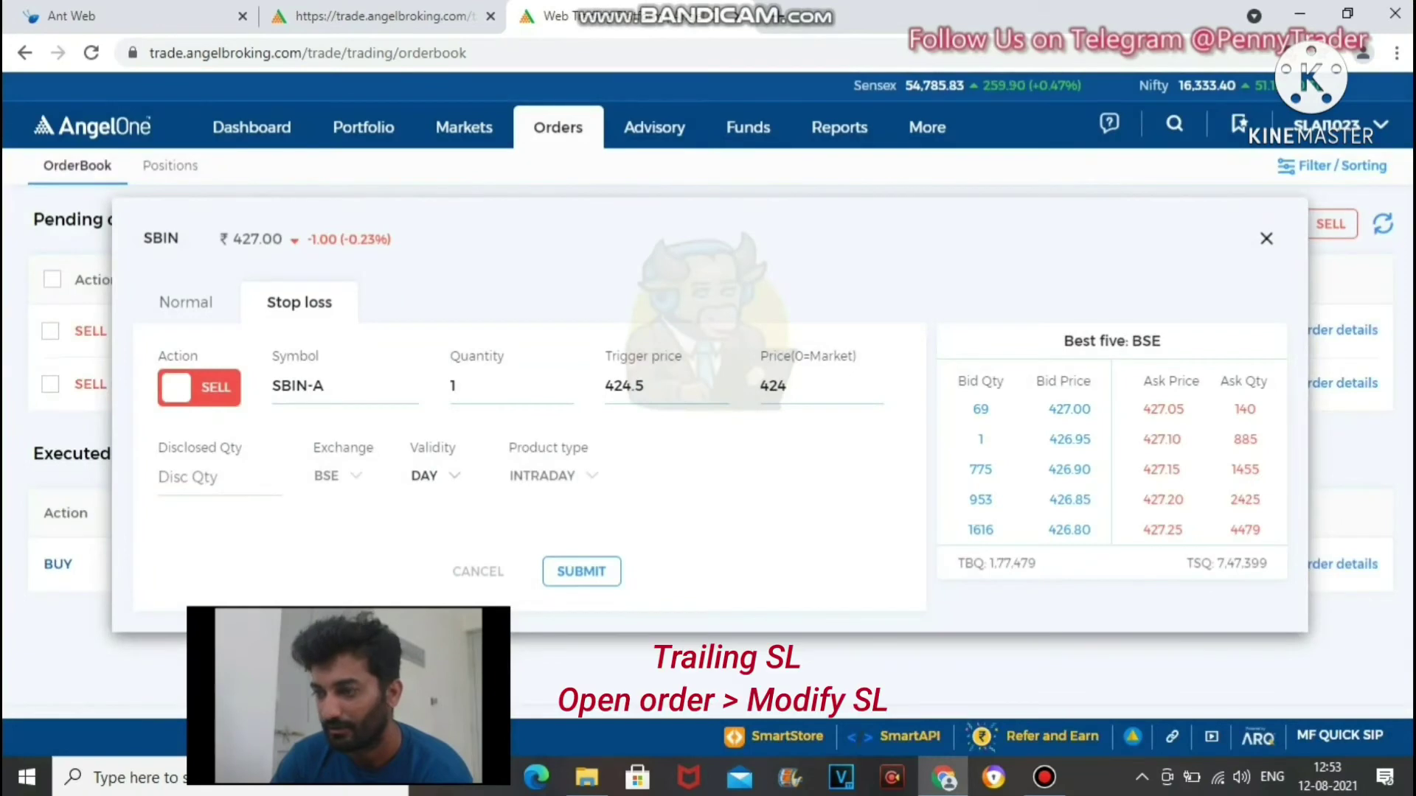
left_click(663, 386)
key("BackSpace")
key("BackSpace")
key("BackSpace")
key("BackSpace")
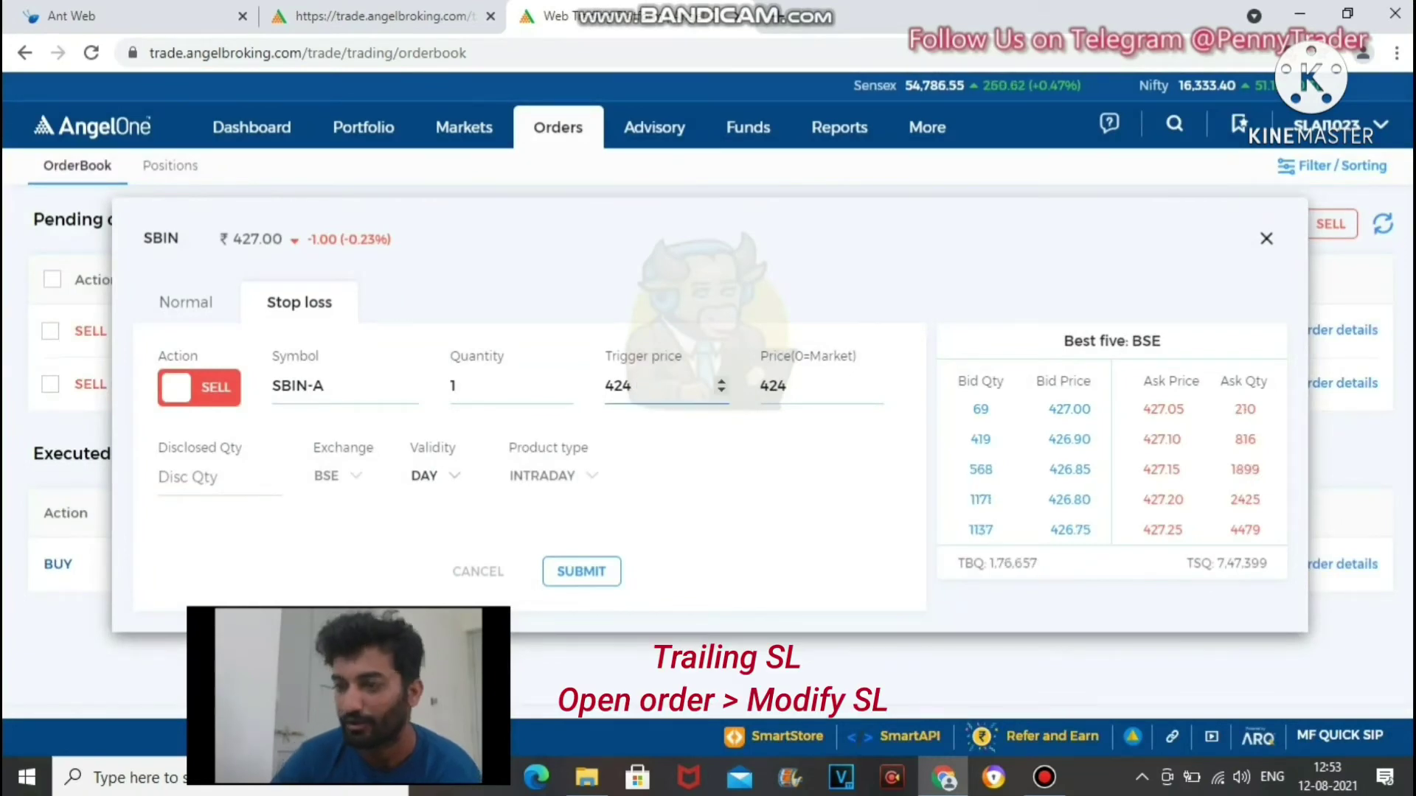
type("2")
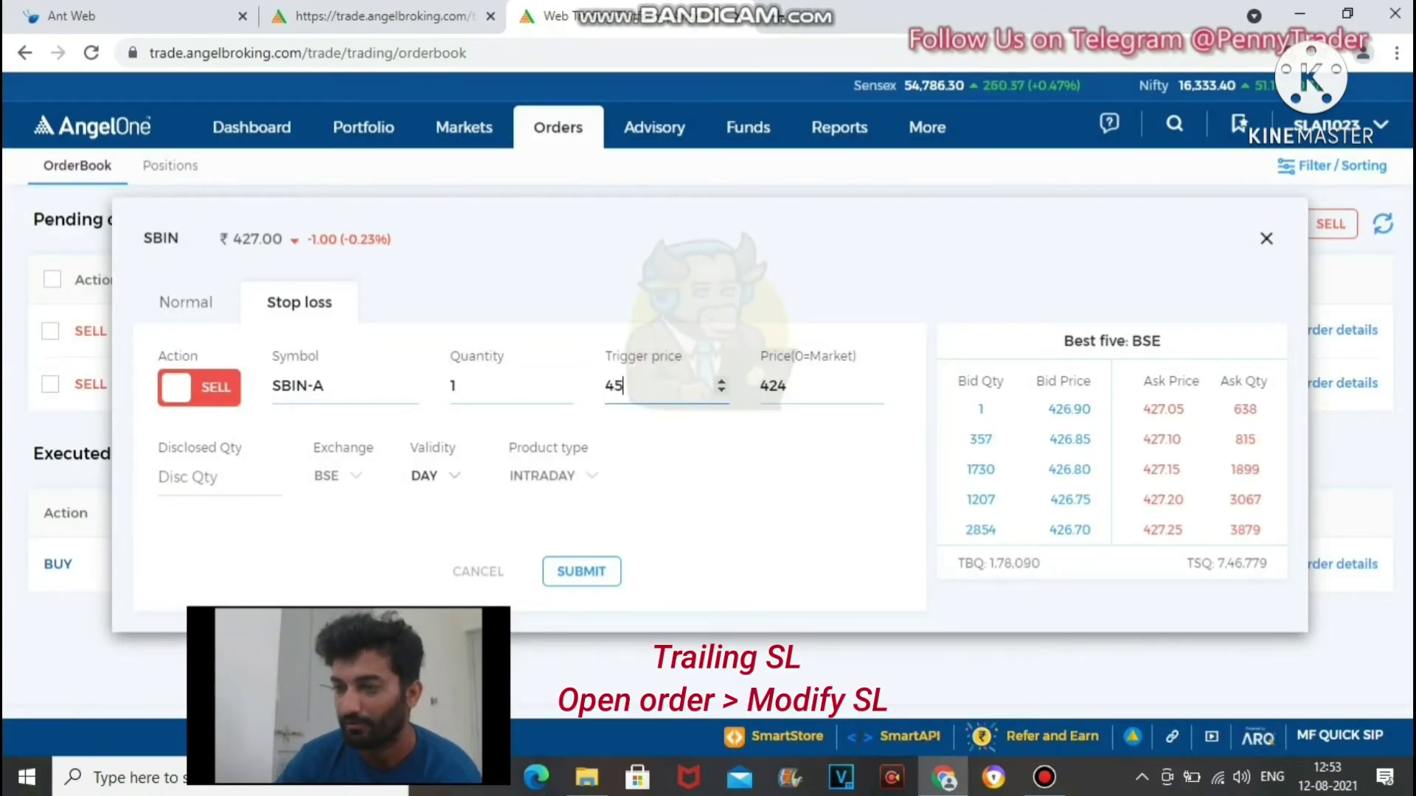
type("5.5")
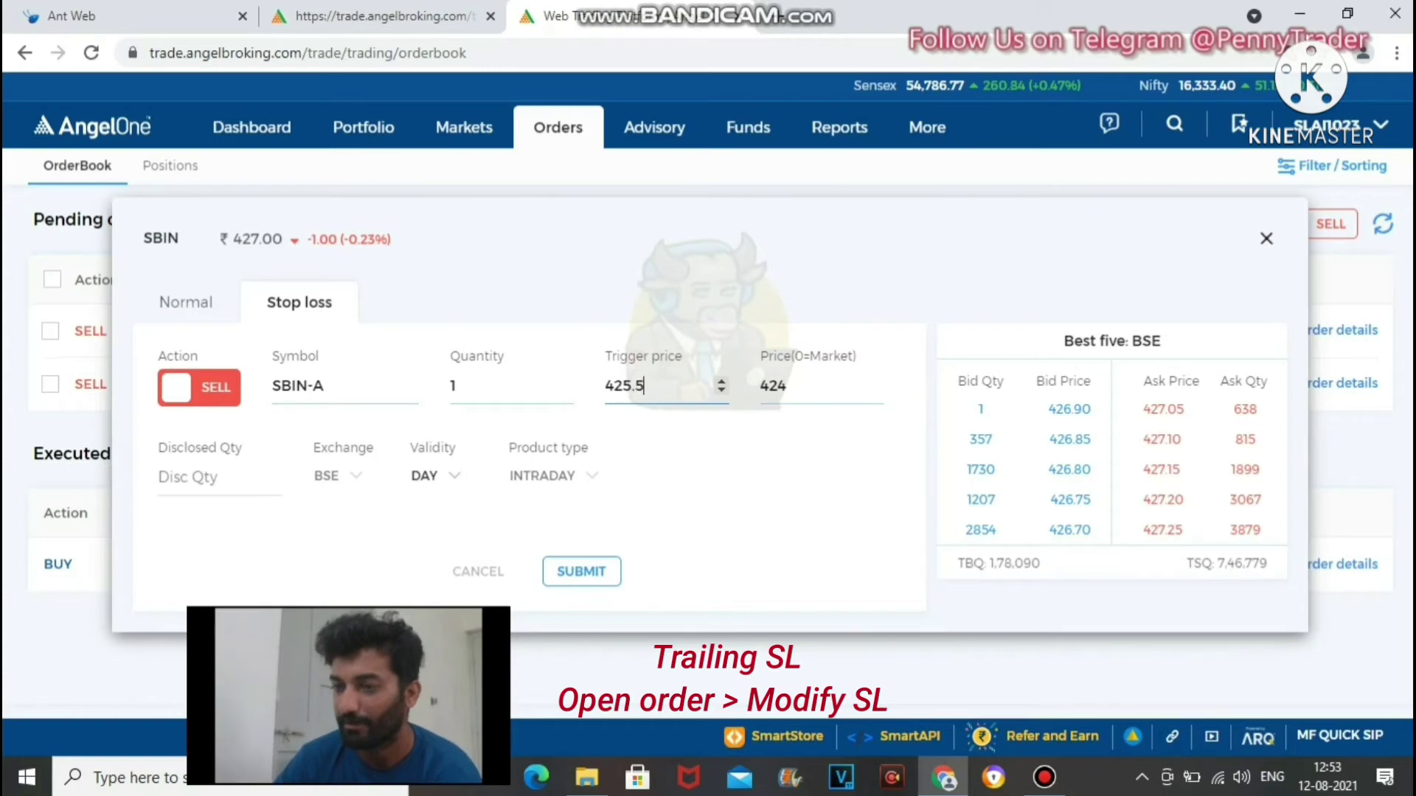
left_click(581, 571)
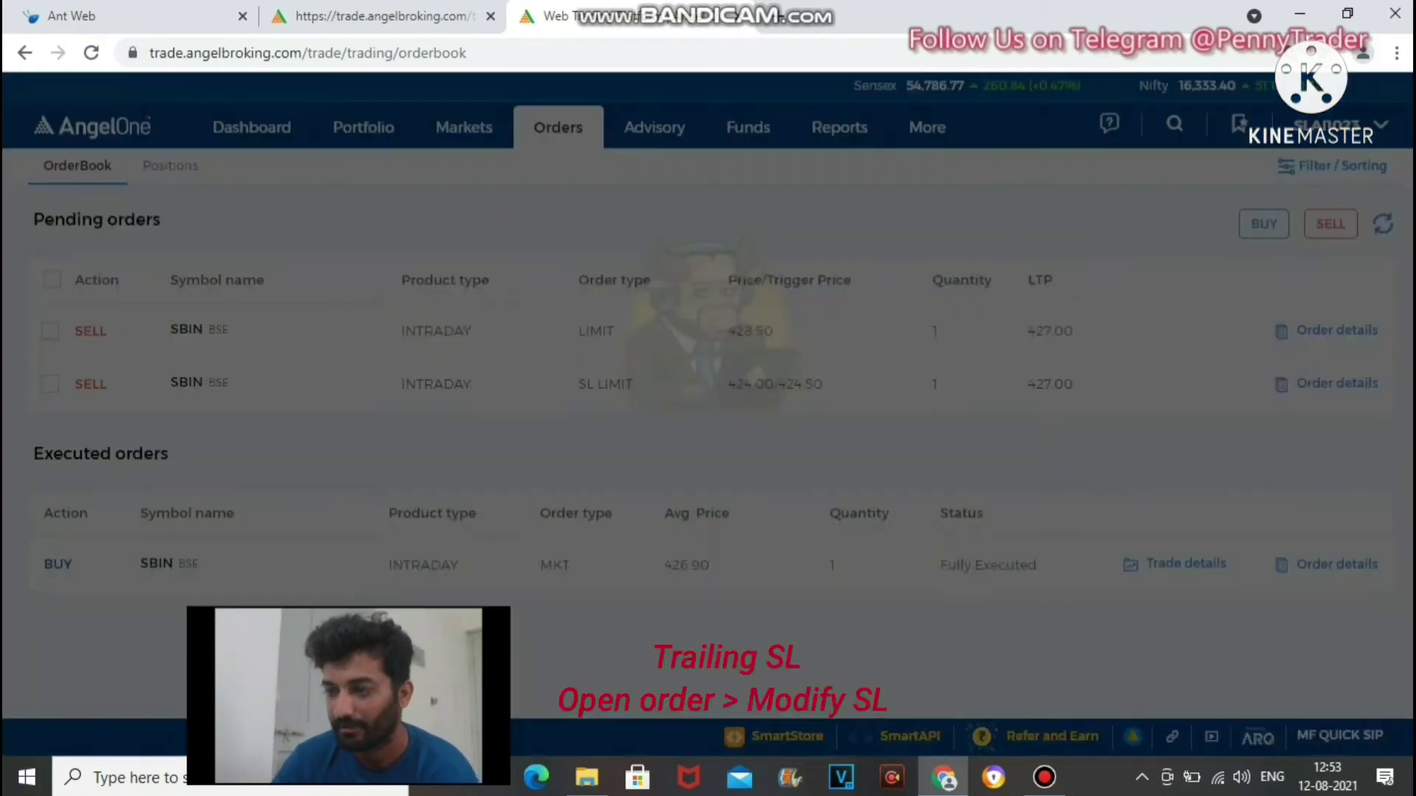
Step: Confirm the modified SBIN stop-loss with its 425.5 trigger in the order preview
left_click(749, 529)
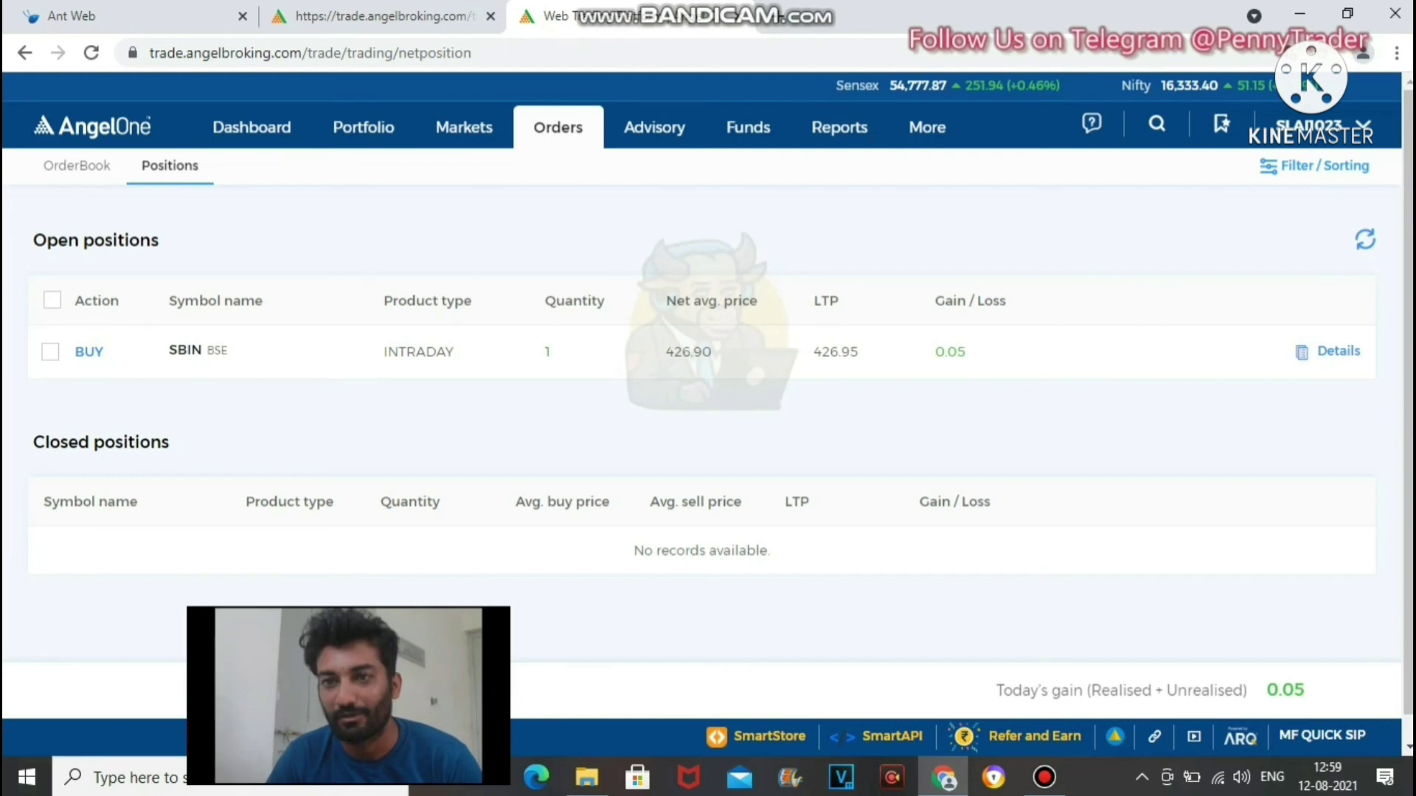
Step: Check the Ant Web positions tab, then return to Angel One and reload the page
key("ctrl+1")
mouse_move(560, 404)
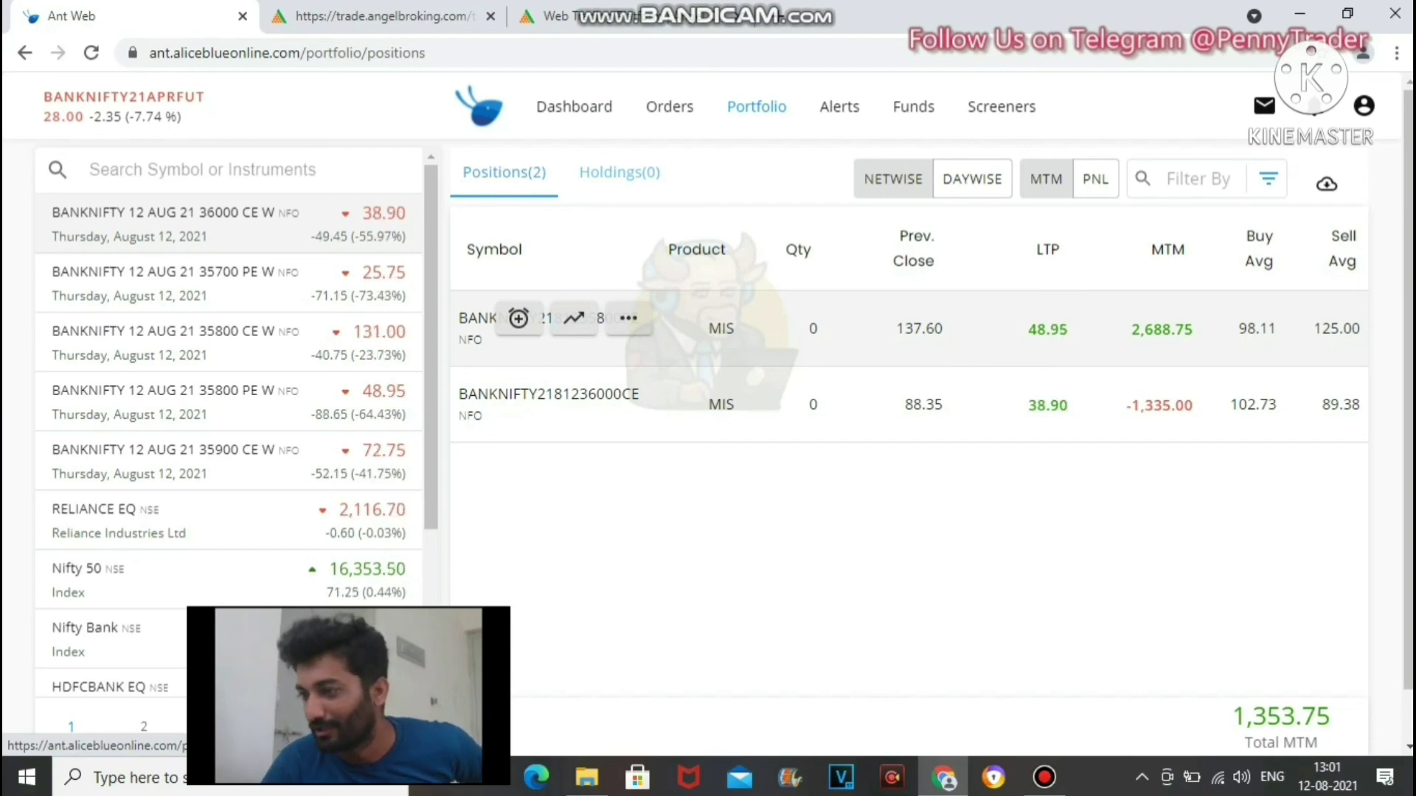
key("ctrl+Tab")
key("F5")
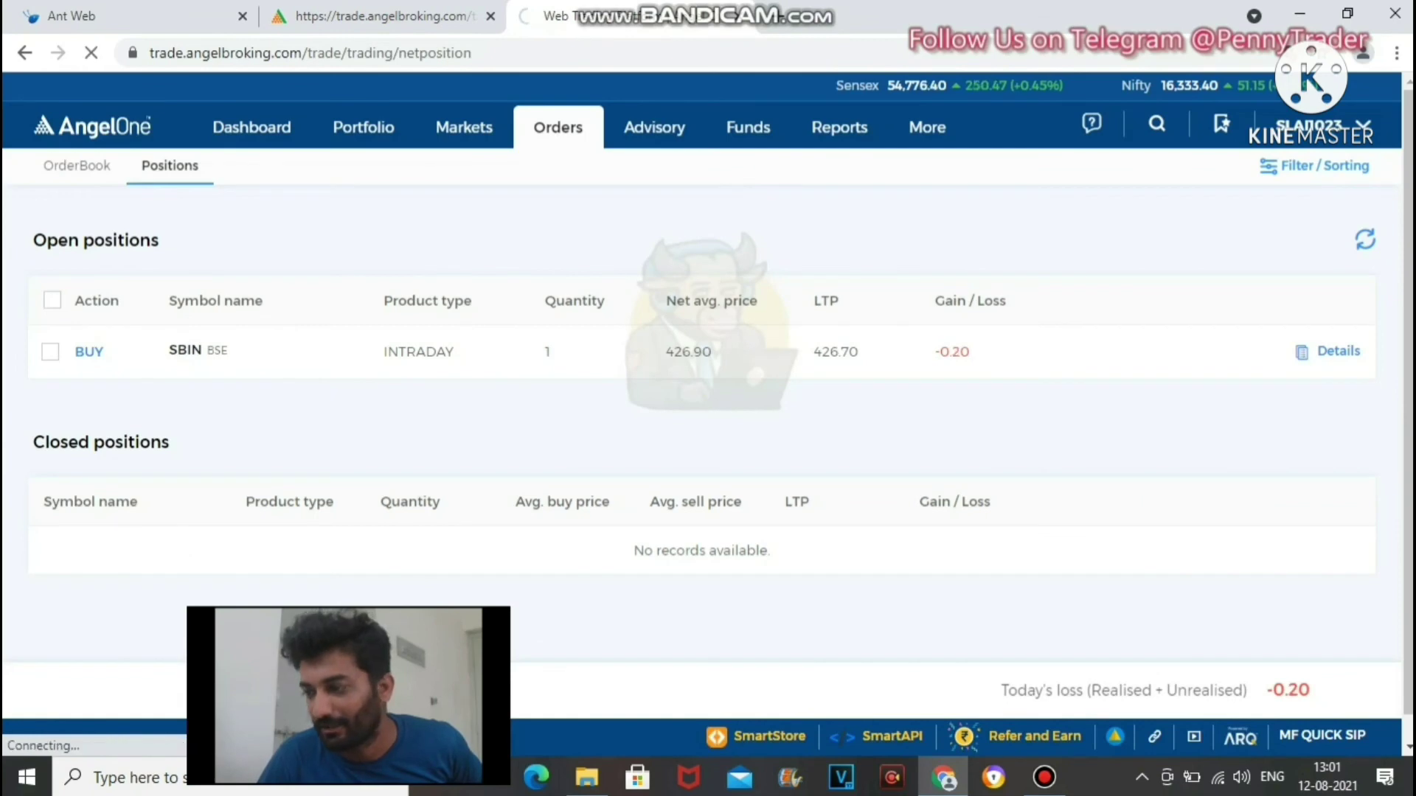